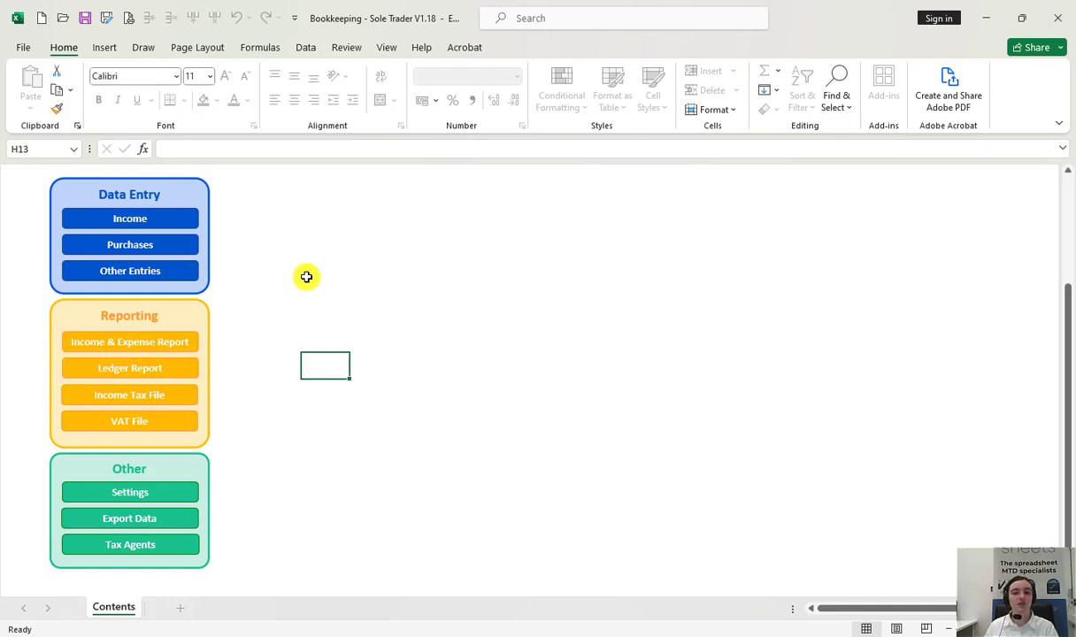
Check the workbook settings, keep VAT registered as Yes, and open the Sales income sheet.
left_click(169, 489)
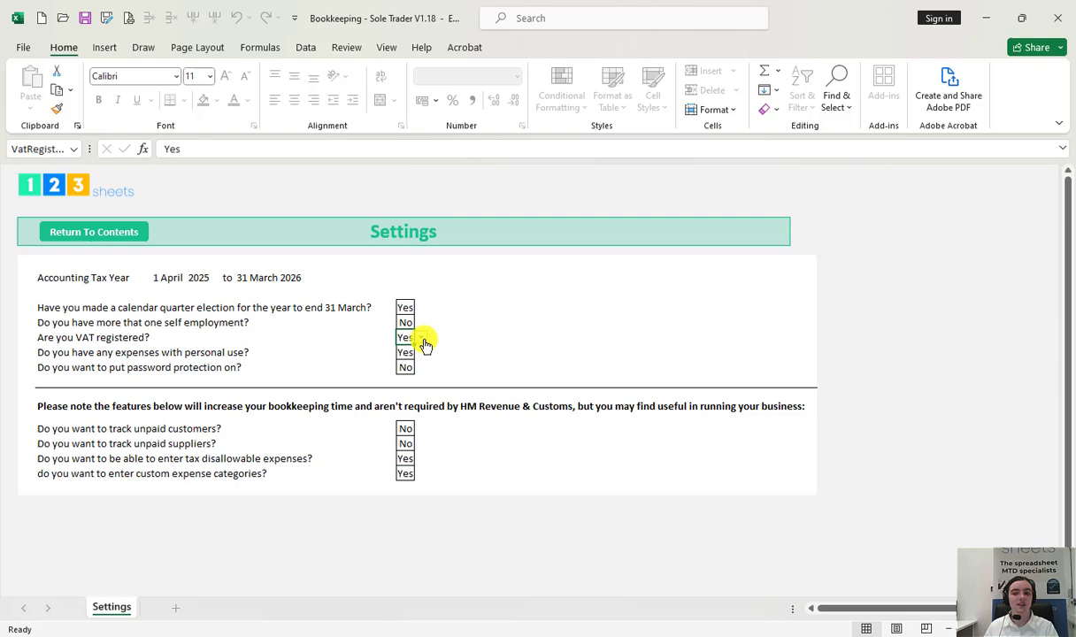
left_click(423, 341)
left_click(424, 339)
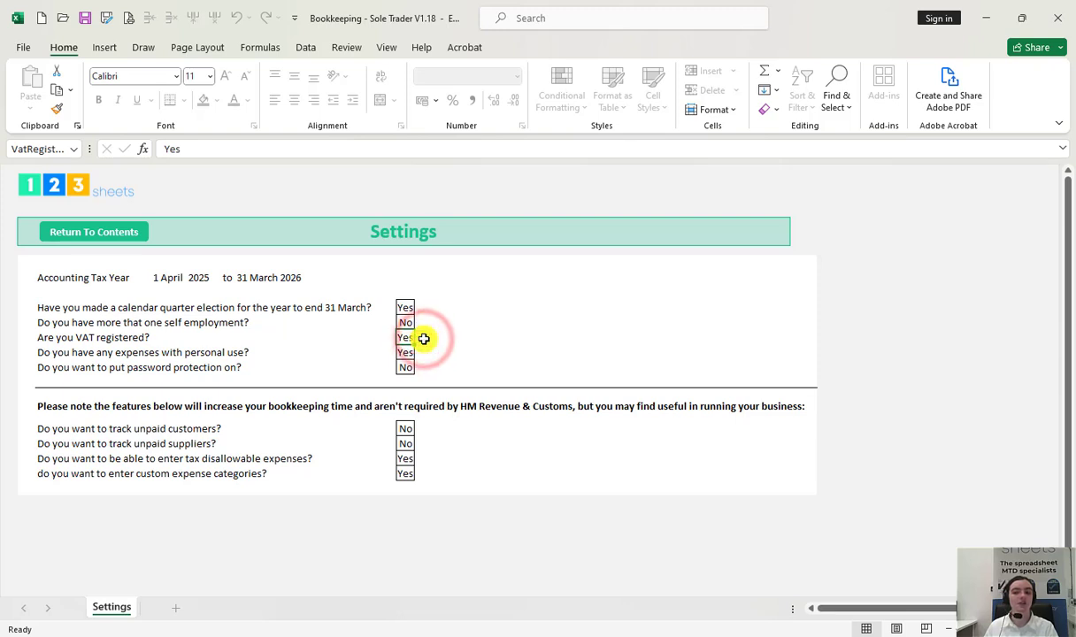
left_click(104, 232)
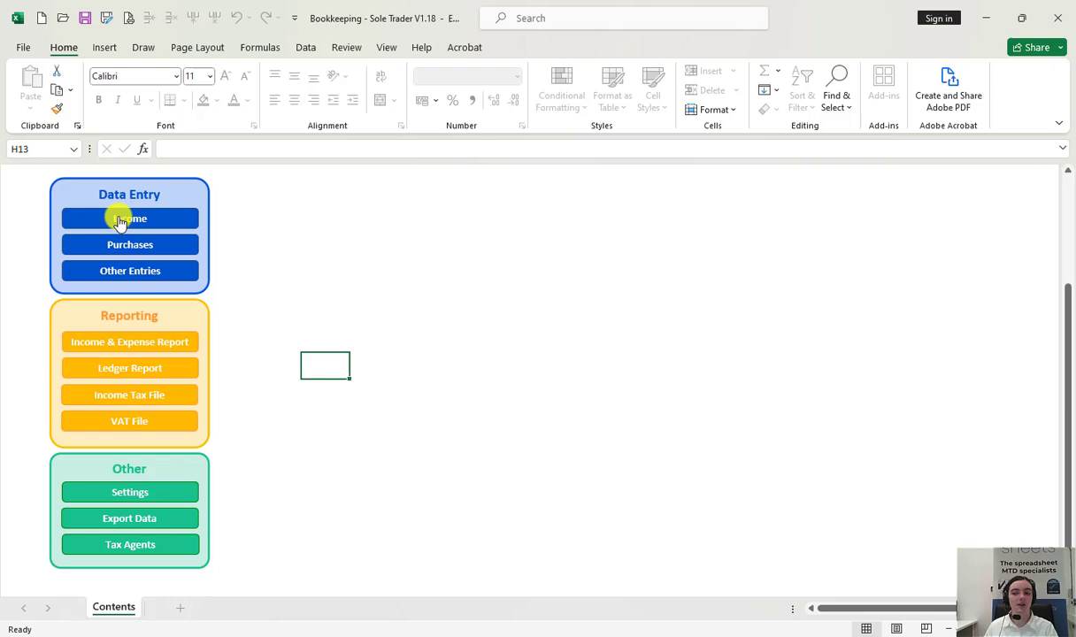
left_click(116, 217)
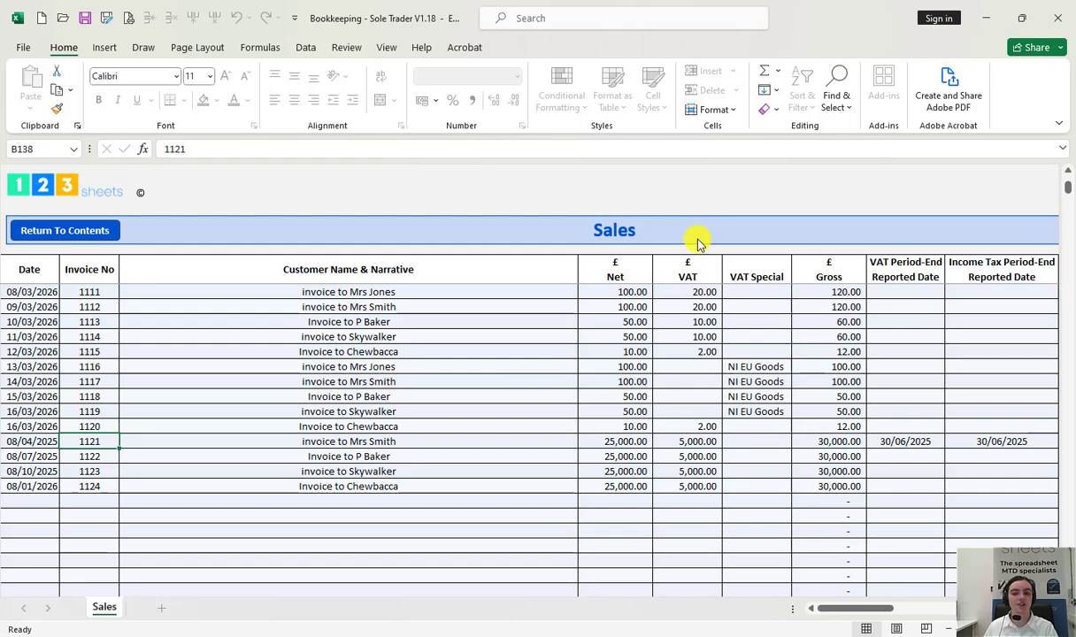
Review the Income & Expense Report from the workbook contents.
left_click(71, 230)
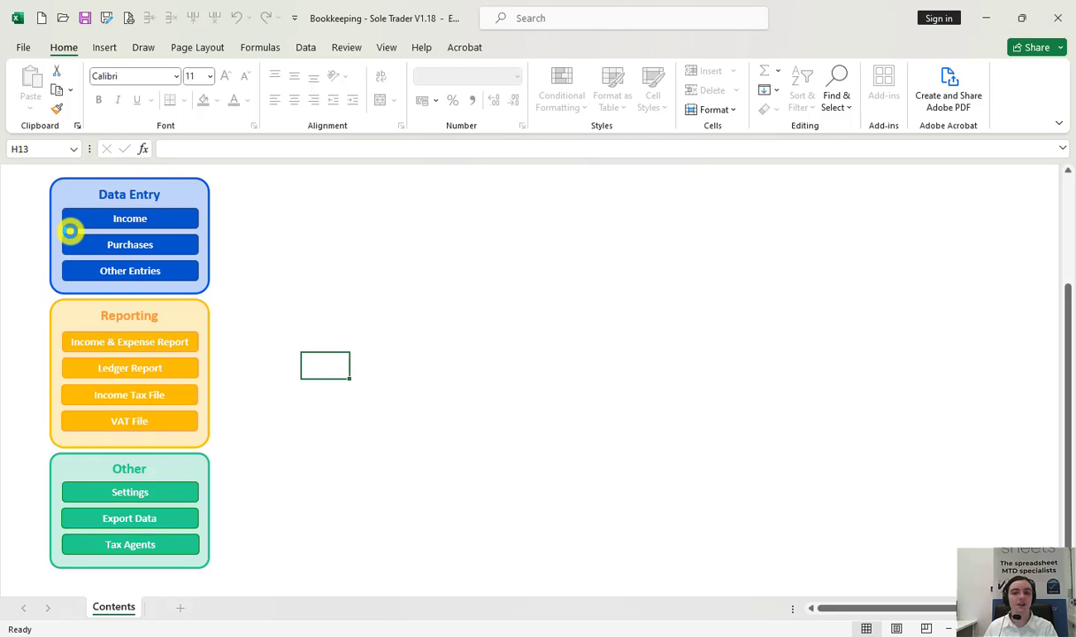
left_click(114, 341)
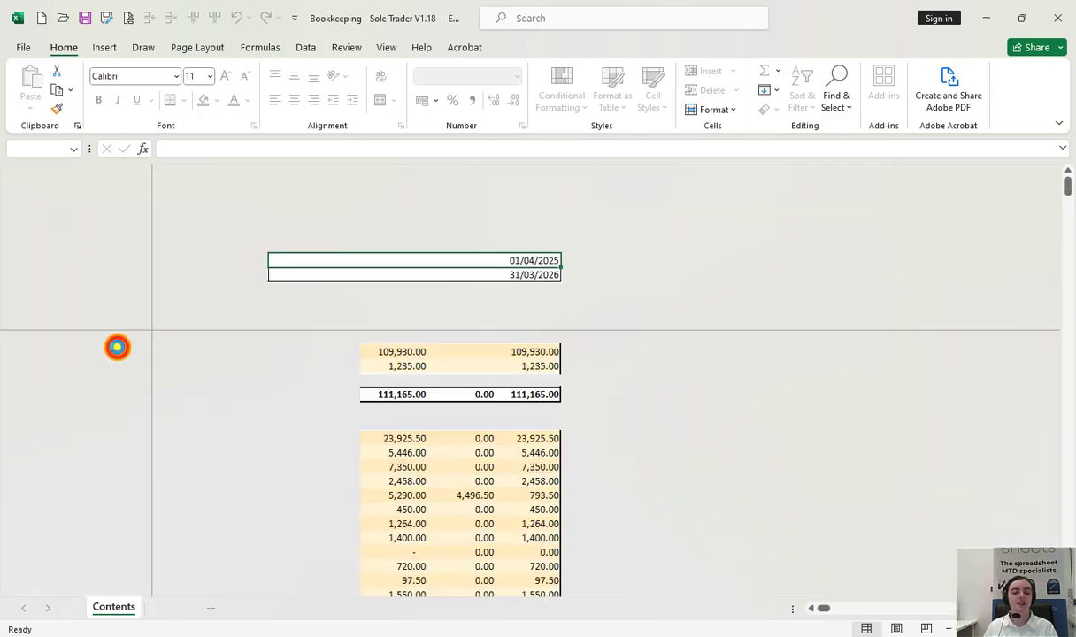
scroll(497, 514, "down", 4)
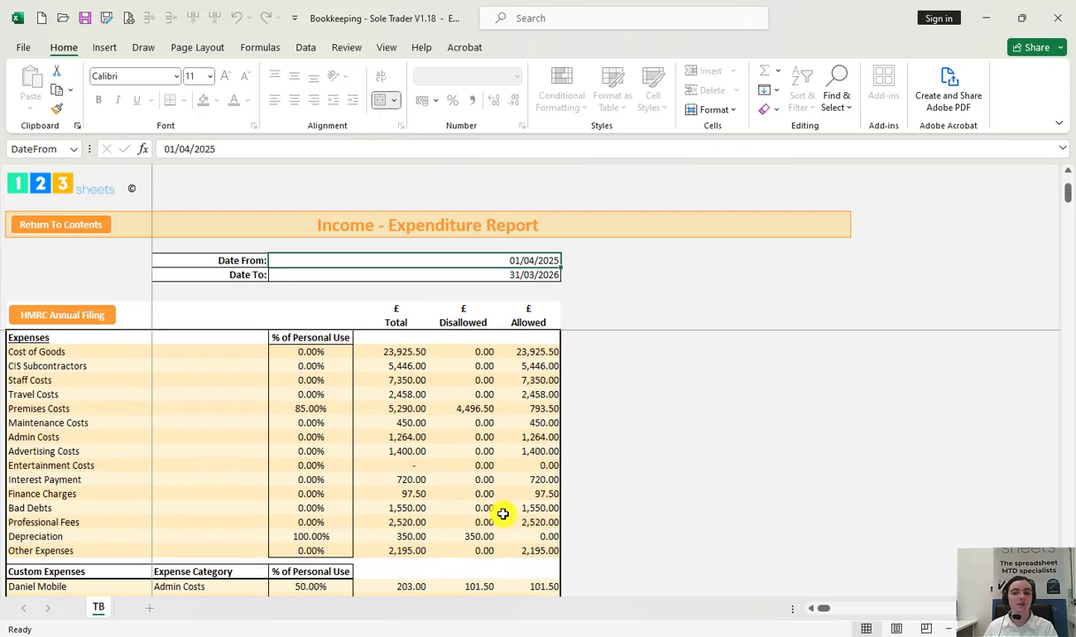
scroll(502, 513, "up", 4)
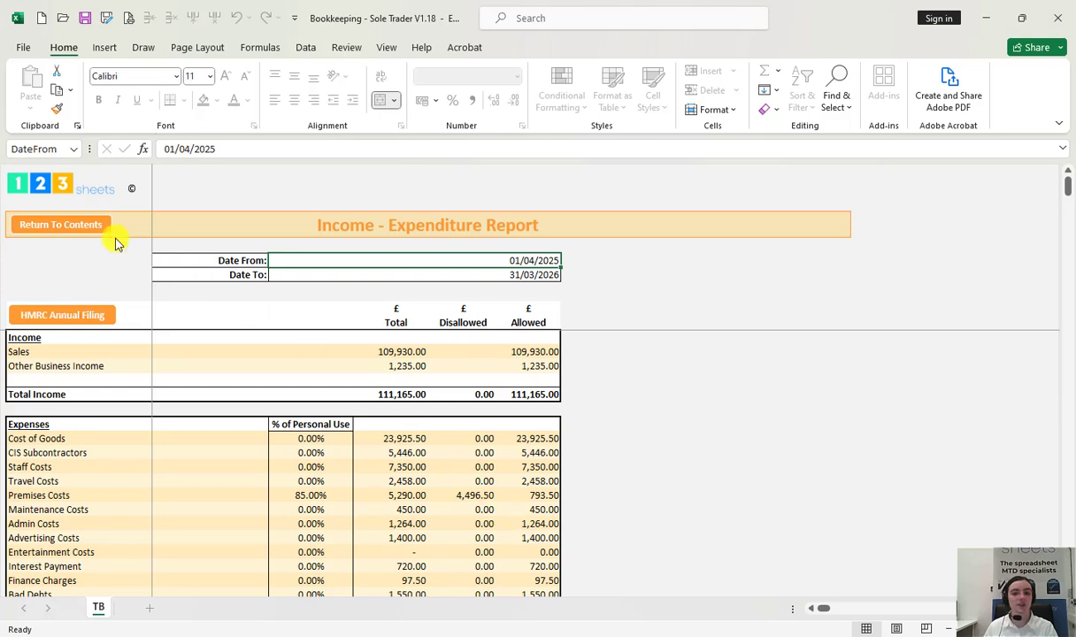
Open the Ledger Report and update it with the latest entries.
left_click(92, 223)
left_click(153, 370)
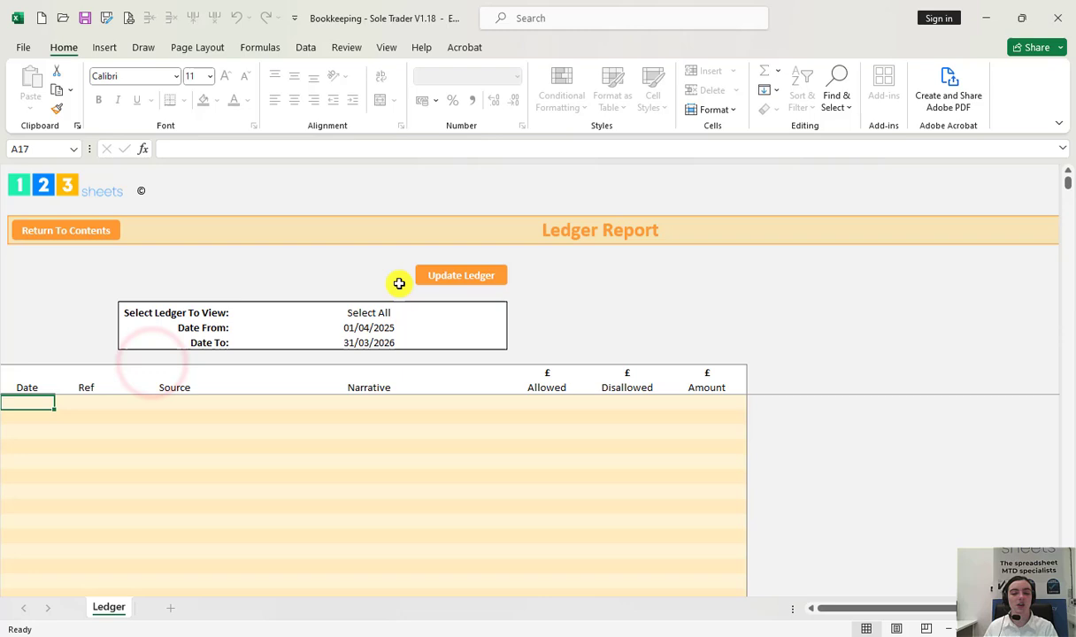
left_click(425, 276)
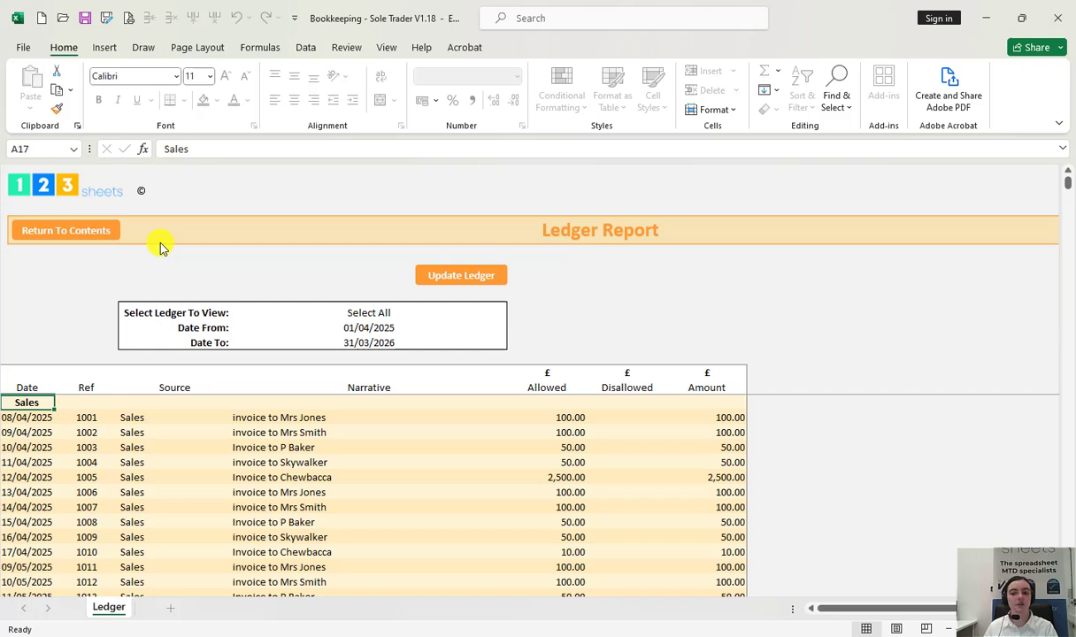
Return to Contents and open the Income Tax File quarterly filing sheet.
left_click(68, 230)
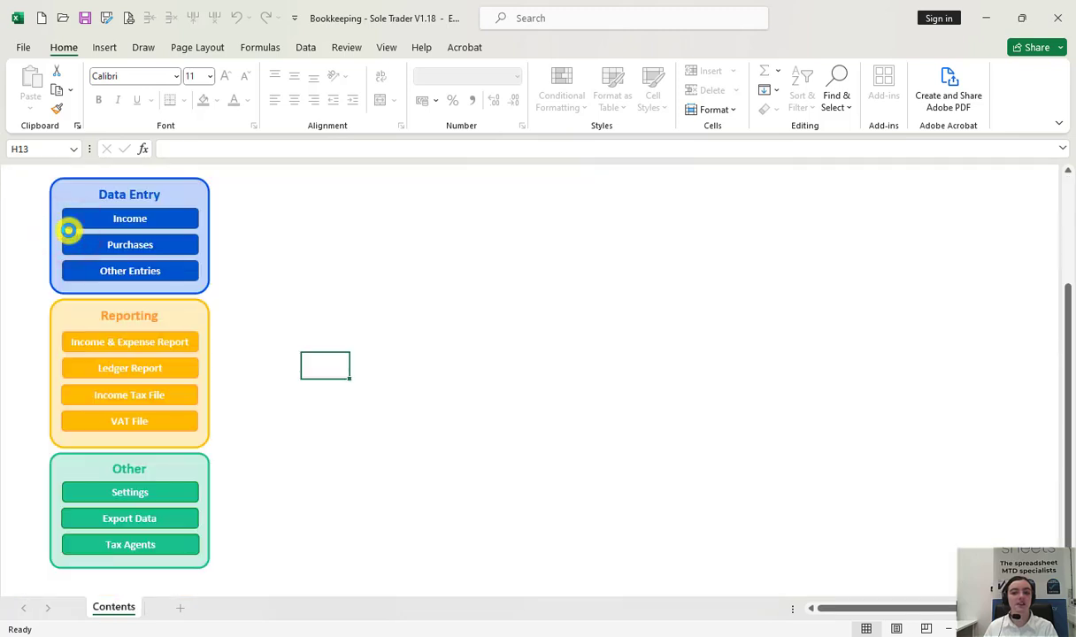
left_click(107, 392)
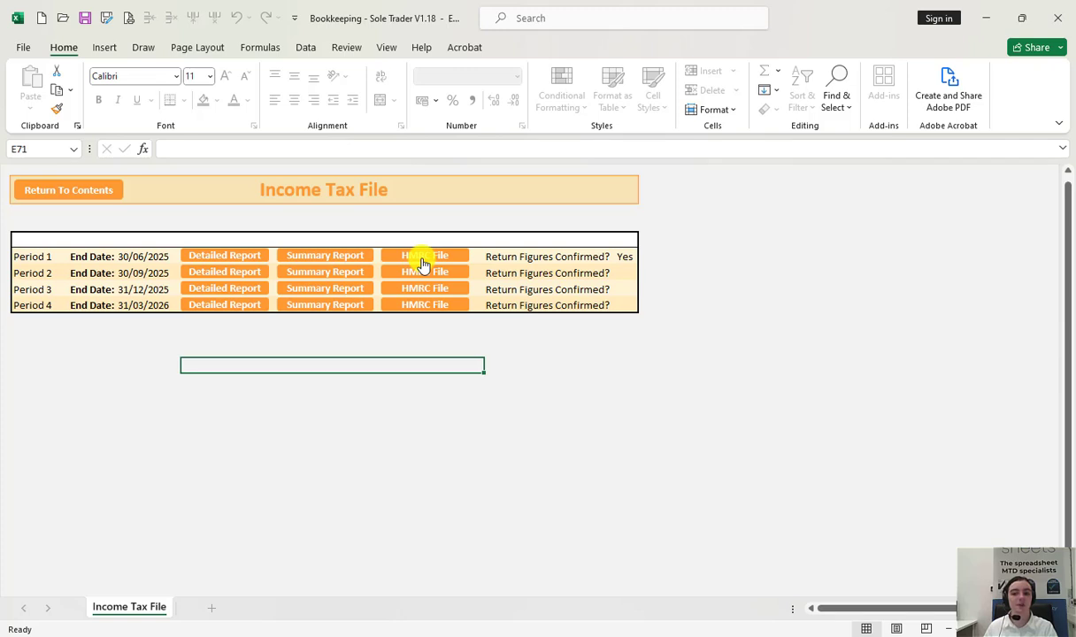
Generate period 1's HMRC filing, lock its data, and save the PDF Filing Quarterly Report 30-06-2025.
left_click(423, 264)
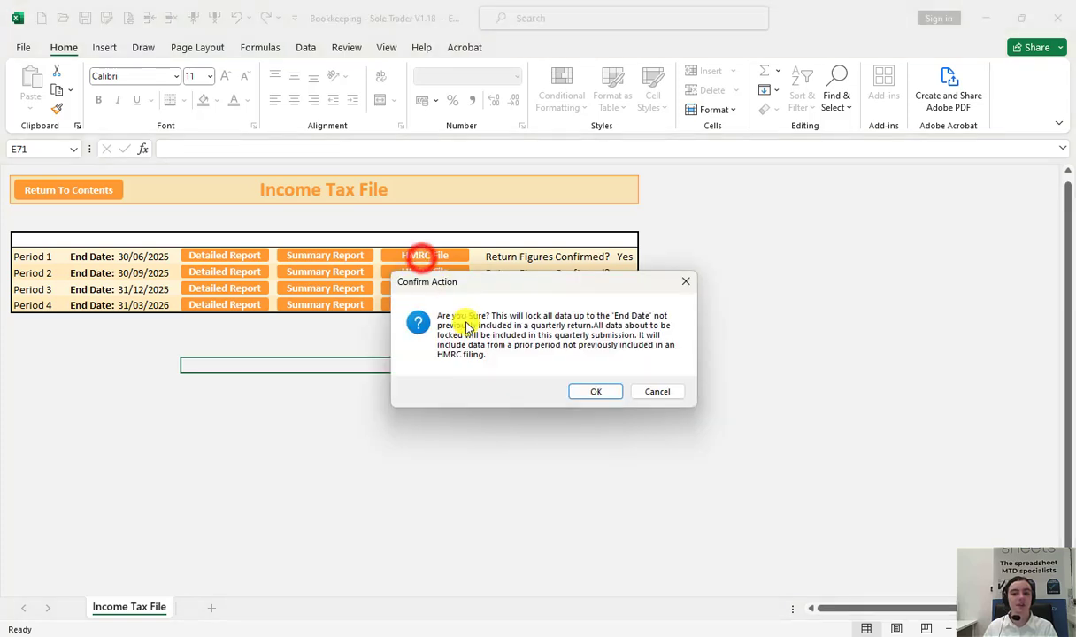
left_click(593, 391)
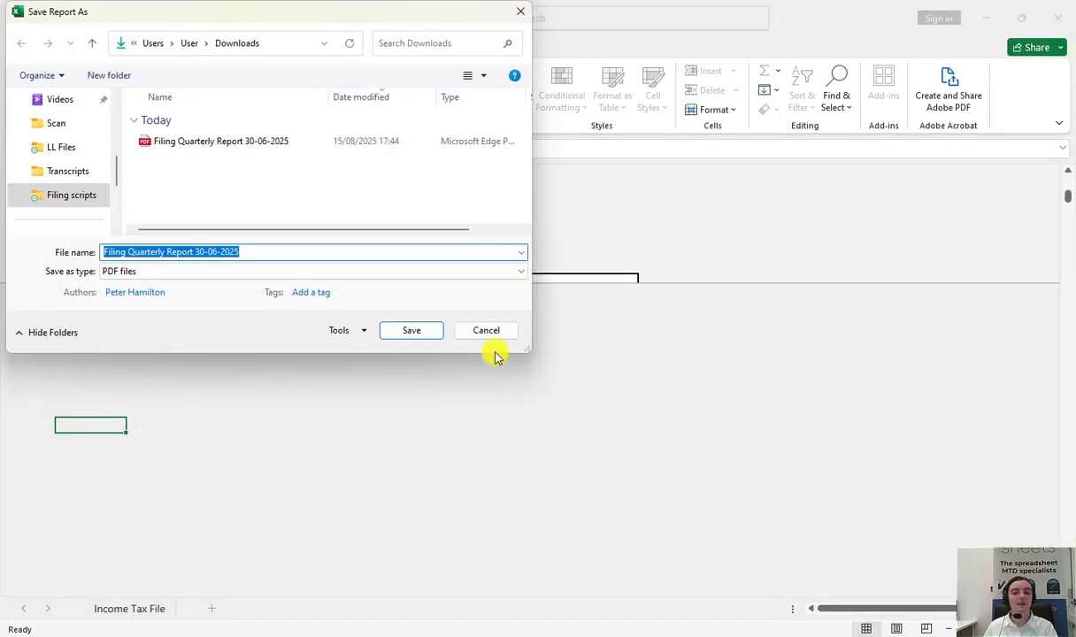
left_click(433, 329)
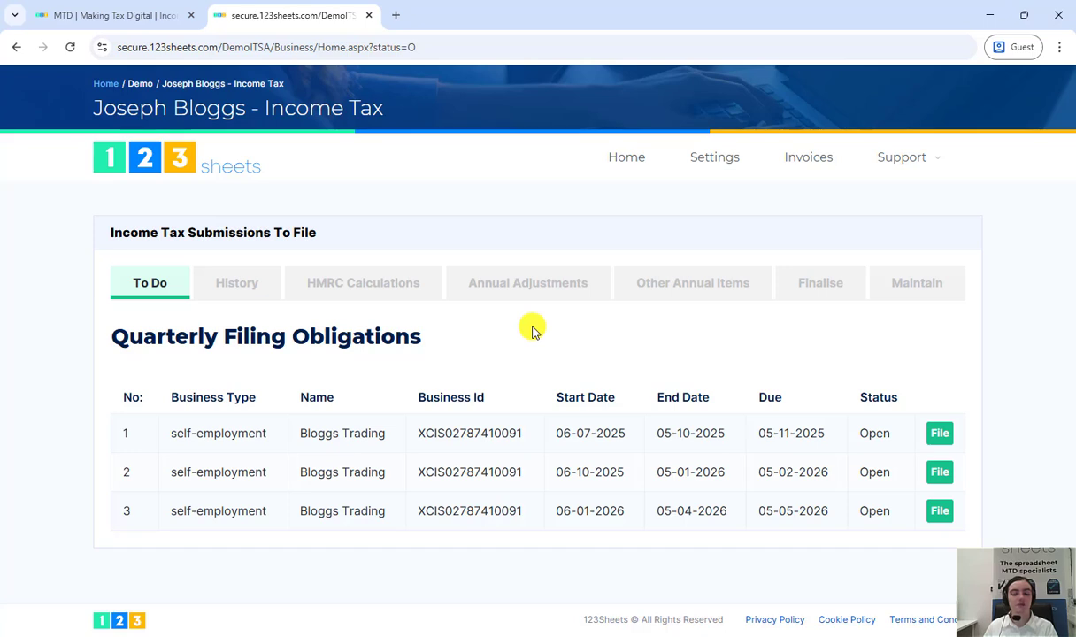
Show the History of quarterly filings accepted by HMRC.
left_click(229, 290)
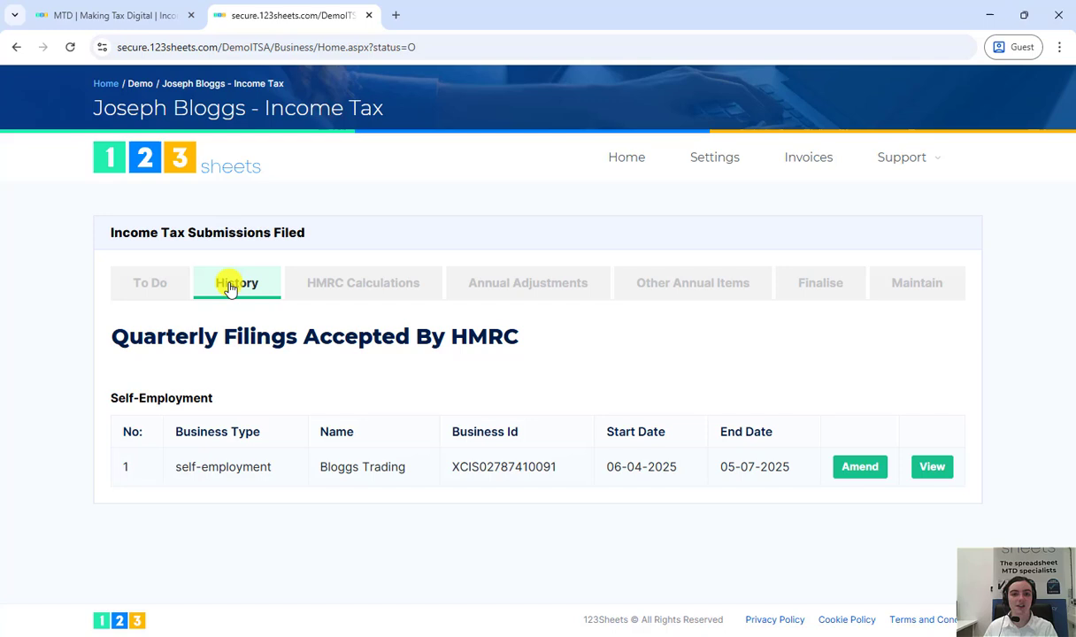
Start amending the first-quarter return using the 123sheets pdf upload format.
left_click(878, 471)
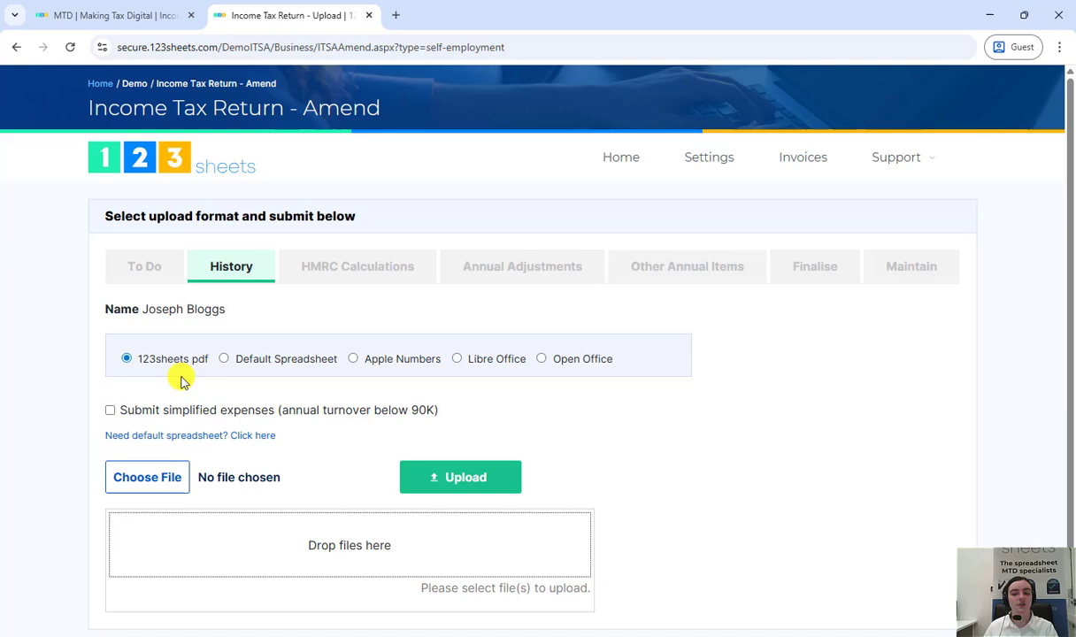
left_click(129, 361)
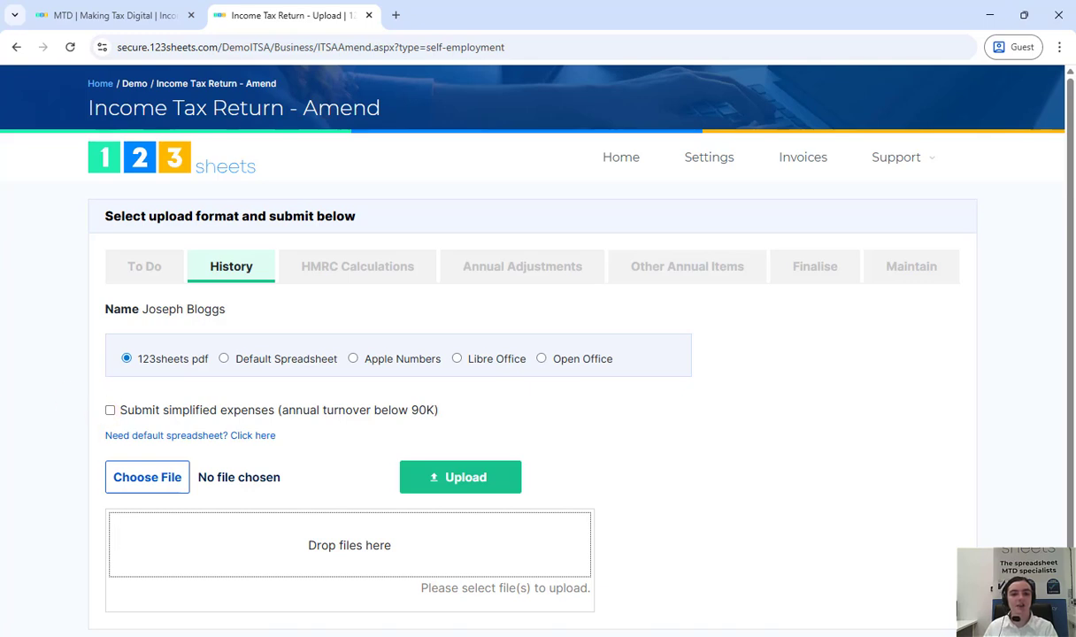
left_click_drag(61, 389, 305, 548)
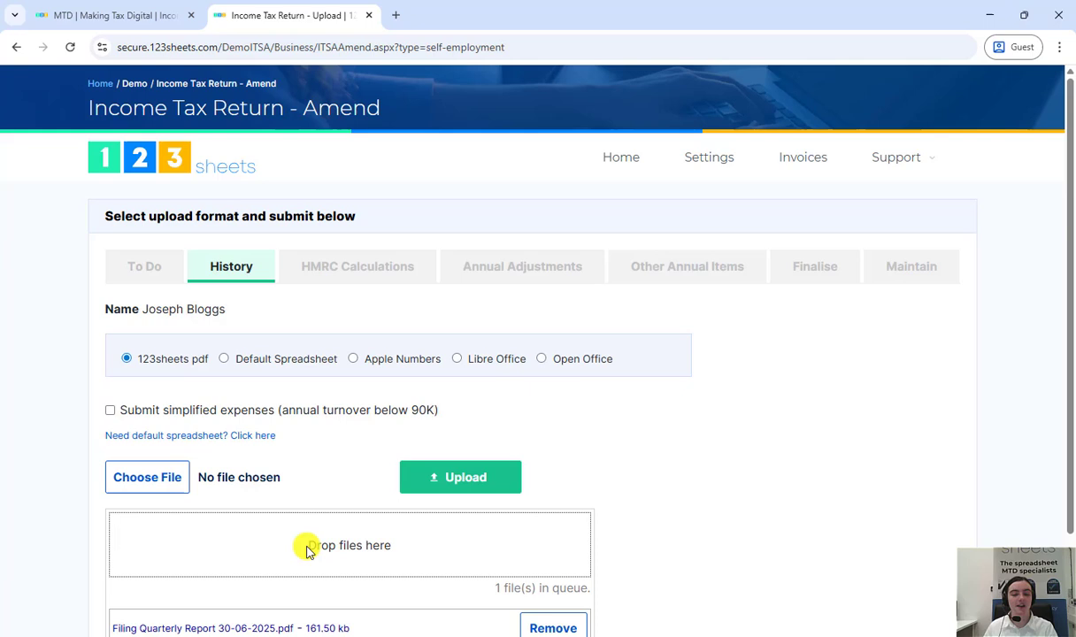
scroll(610, 555, "down", 1)
left_click(575, 577)
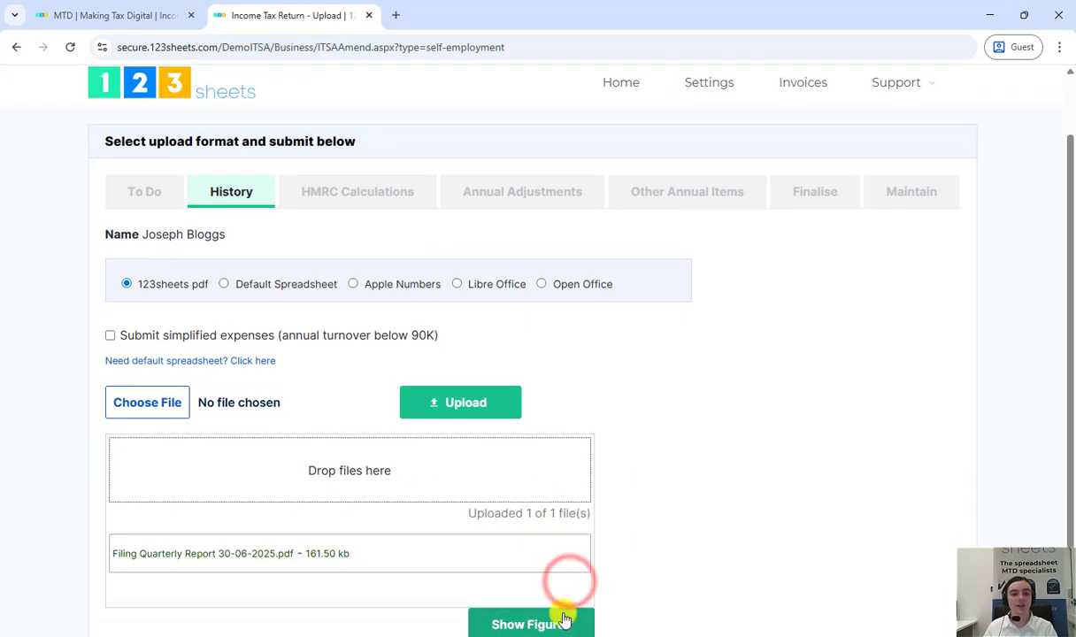
left_click(560, 613)
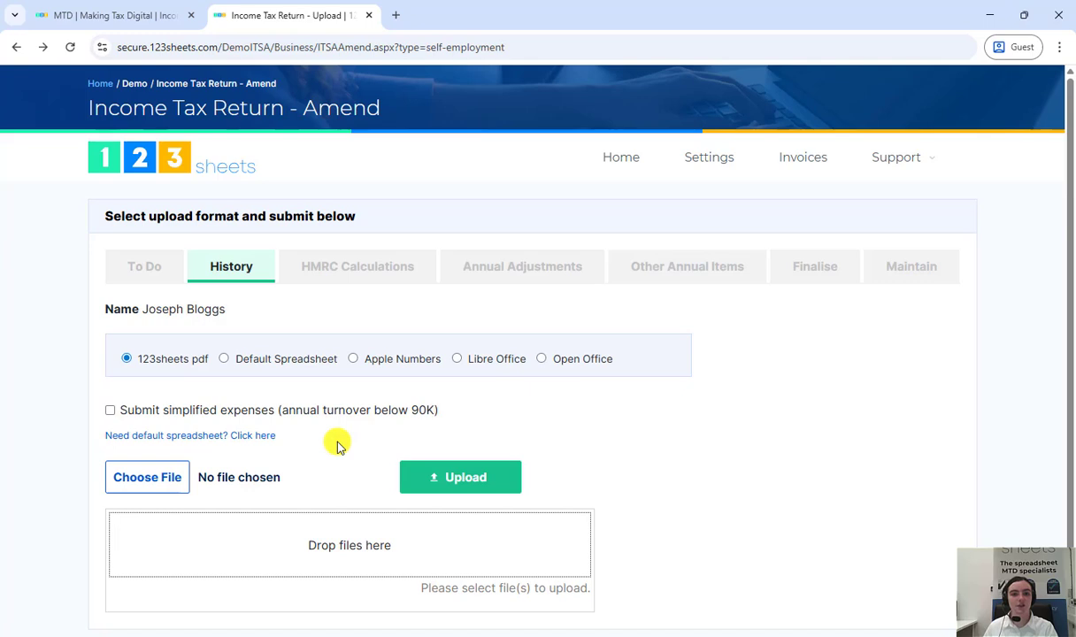
Choose Filing Quarterly Report 30-06-2025 as the file to upload.
left_click(160, 471)
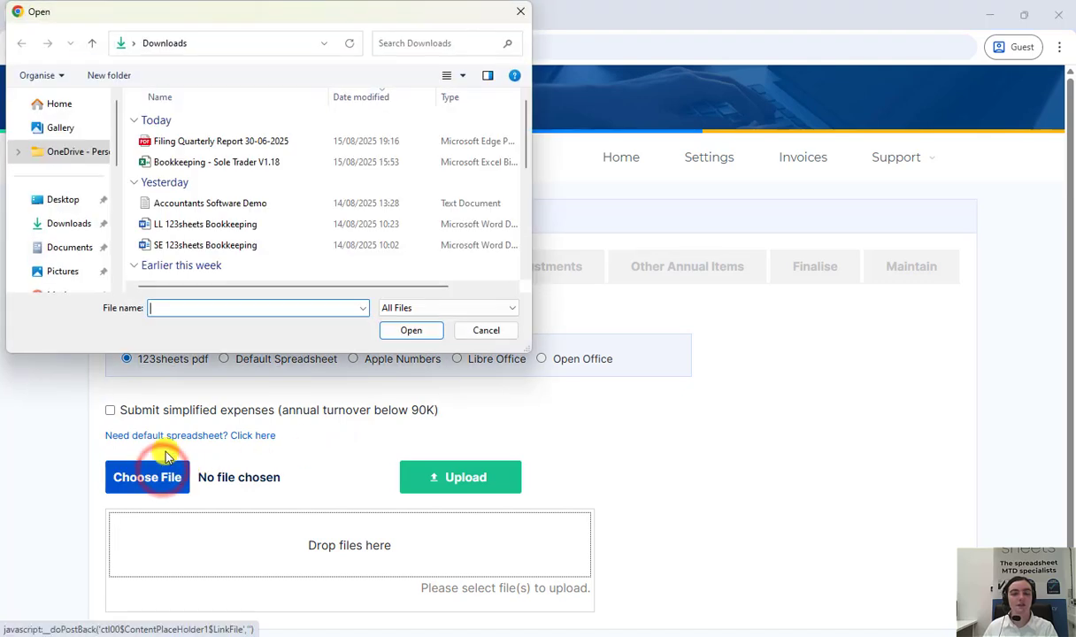
left_click(246, 141)
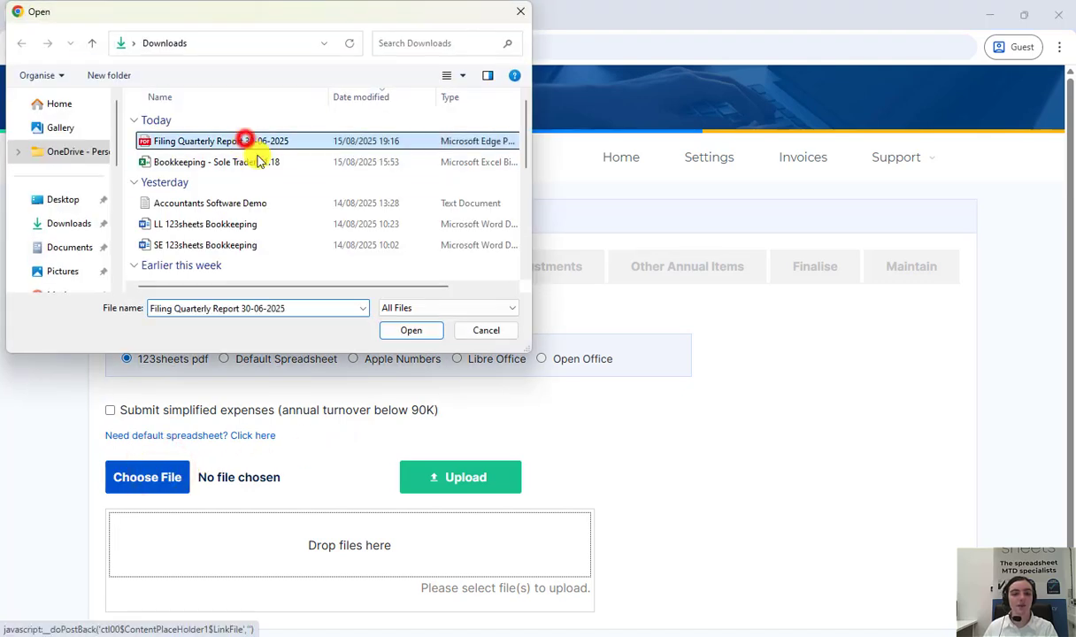
left_click(402, 329)
Upload the report, tick the declaration, and file the amended return showing taxable profit 19,415.00.
left_click(429, 478)
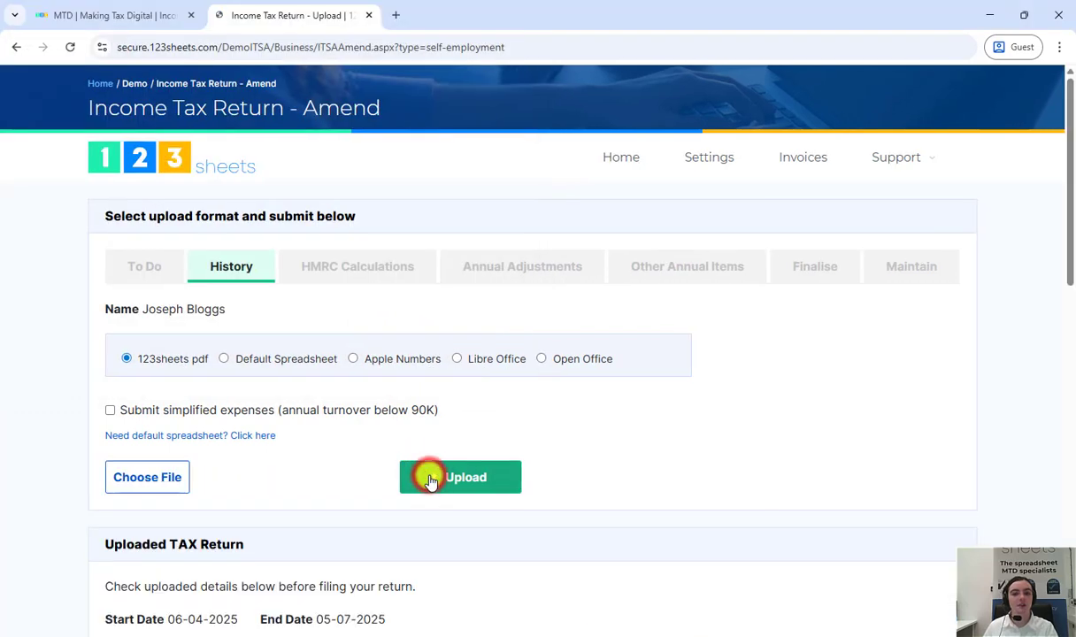
scroll(752, 542, "down", 8)
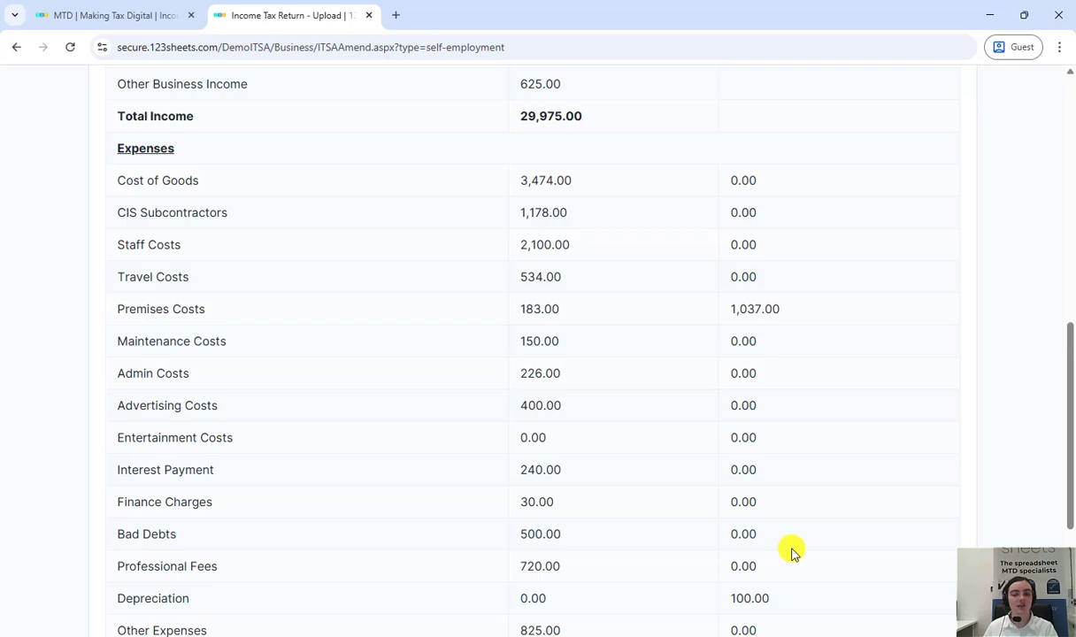
scroll(791, 553, "down", 3)
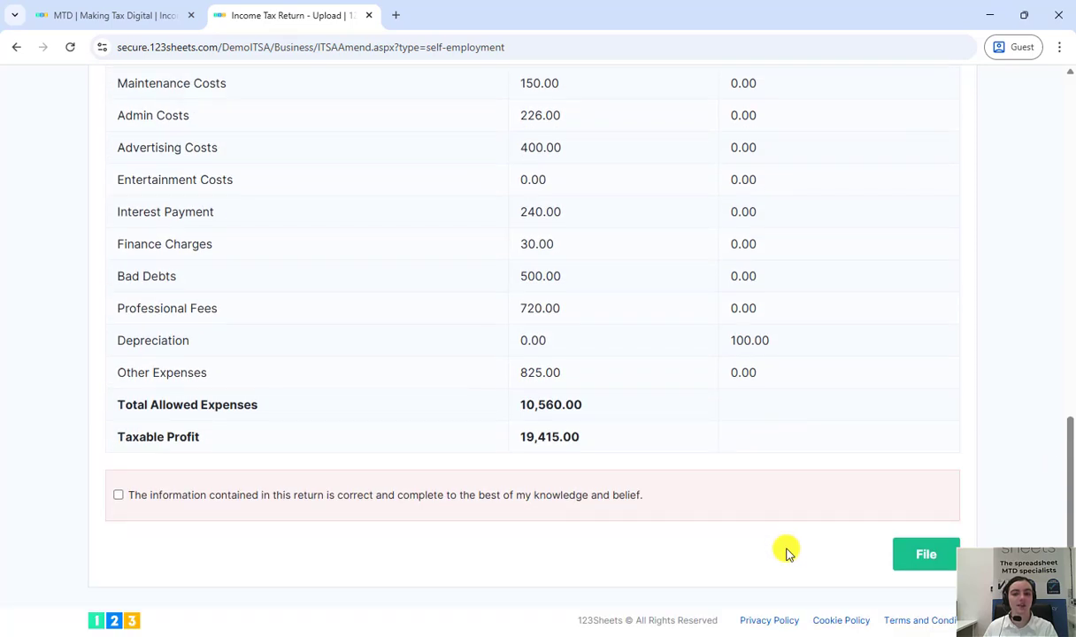
left_click(118, 496)
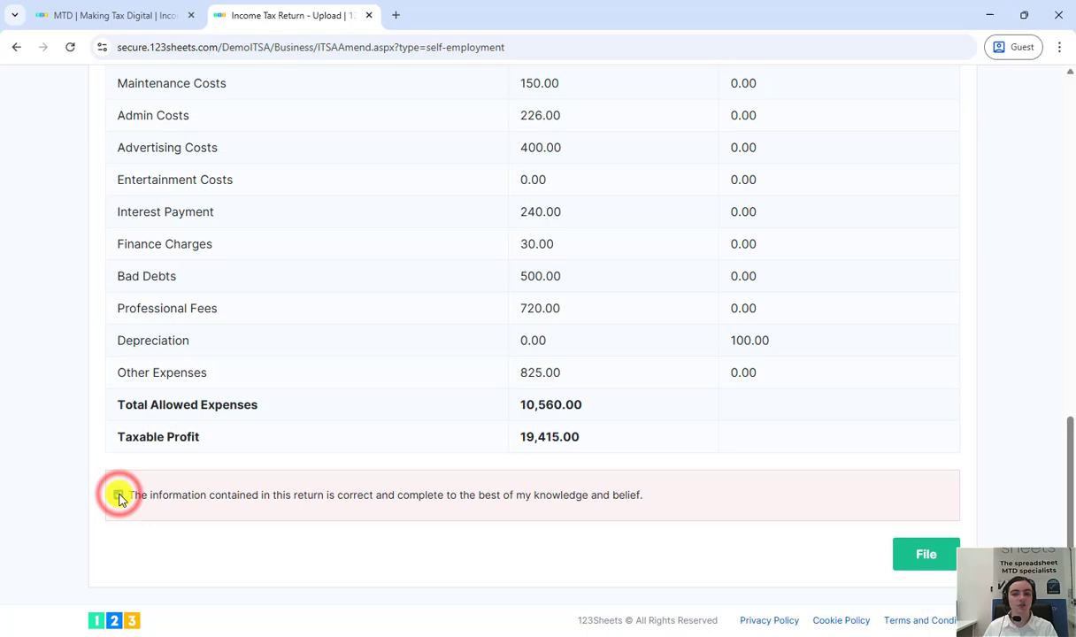
left_click(917, 569)
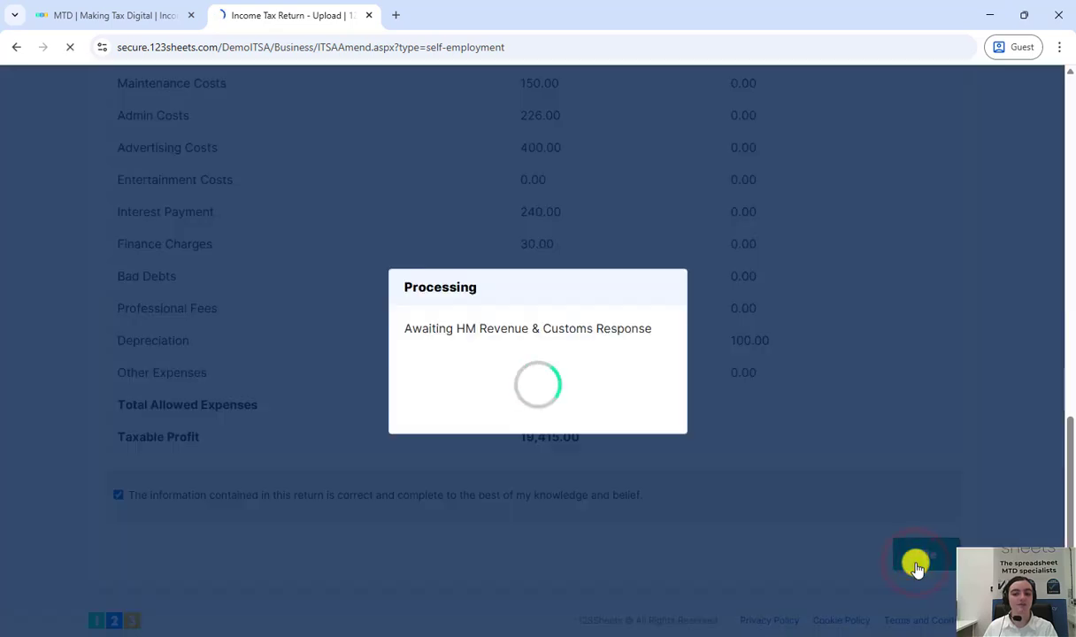